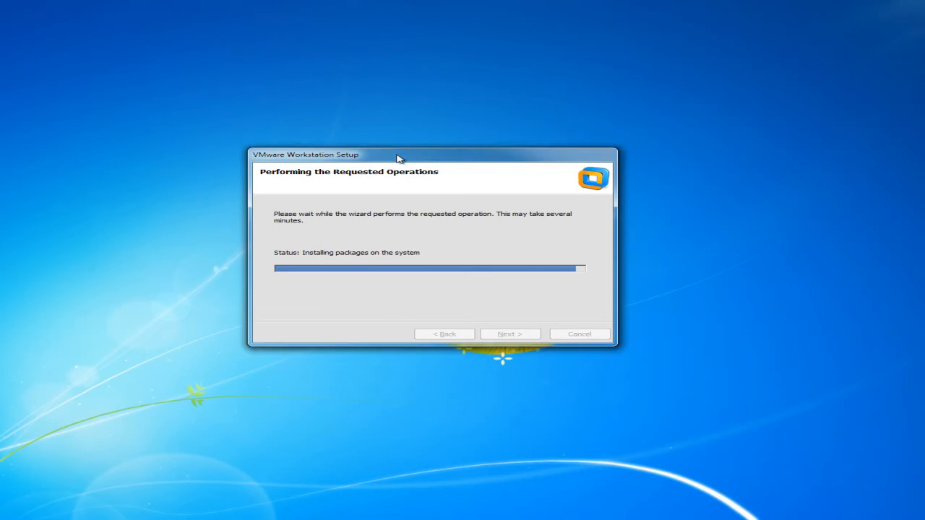
Step: Nudge the VMware Workstation Setup window slightly higher while the install finishes
drag(402, 157, 397, 139)
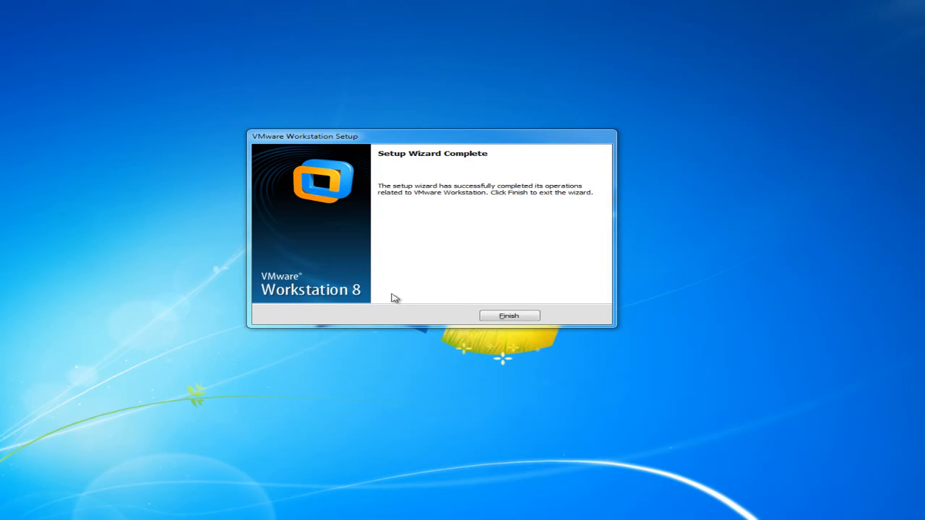
Step: Finish the setup wizard and select the Microsoft Virtual PC desktop shortcut
click(506, 318)
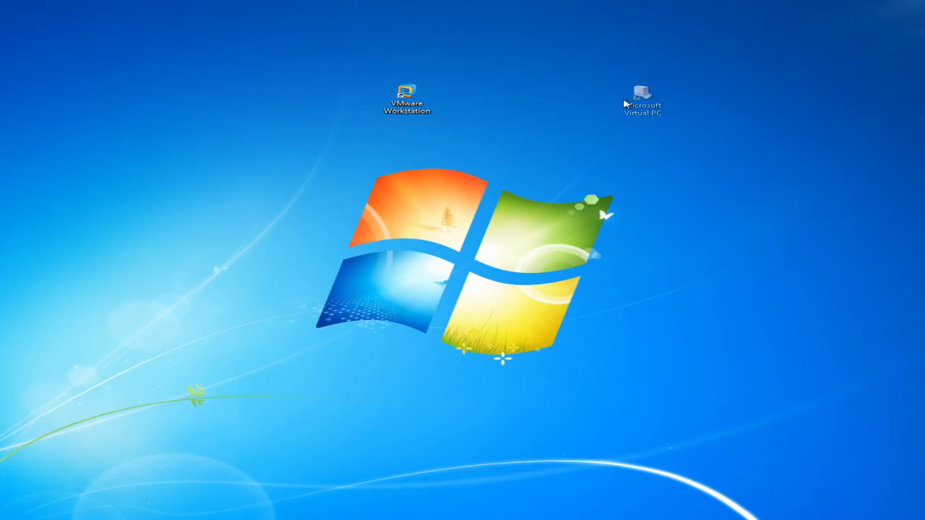
drag(323, 55, 452, 137)
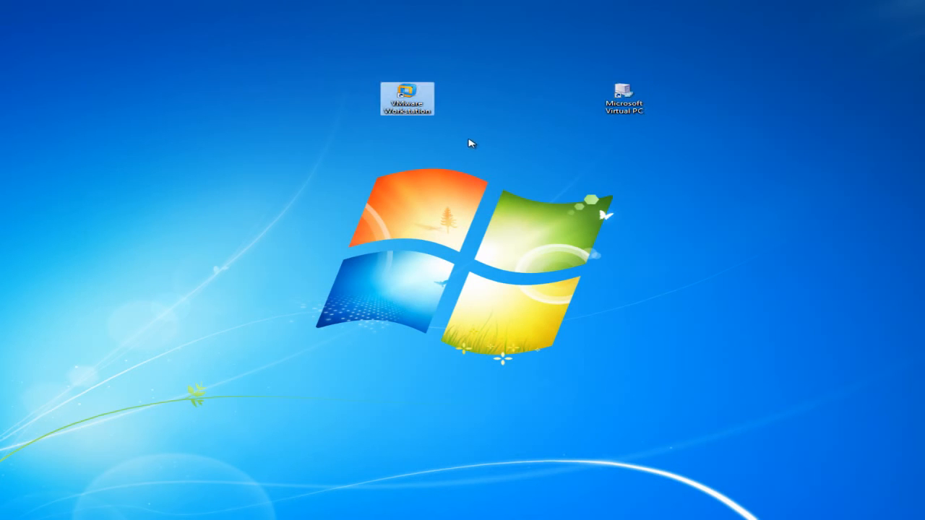
click(498, 168)
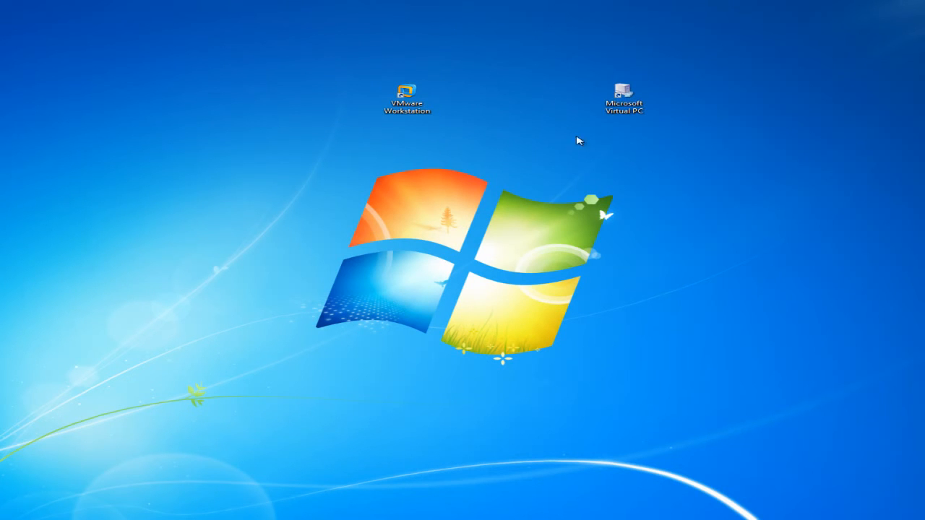
click(631, 101)
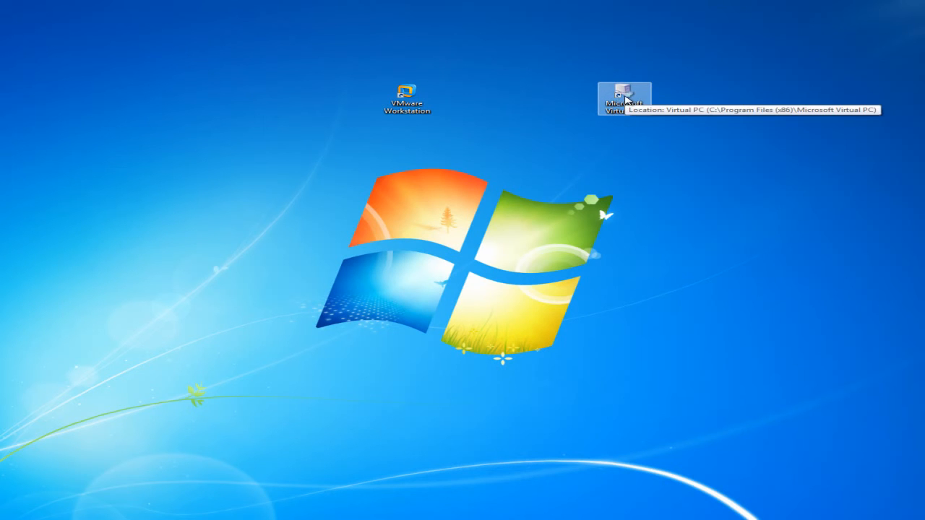
Step: Delete the Microsoft Virtual PC shortcut, leaving only the VMware Workstation shortcut selected
click(503, 116)
click(624, 98)
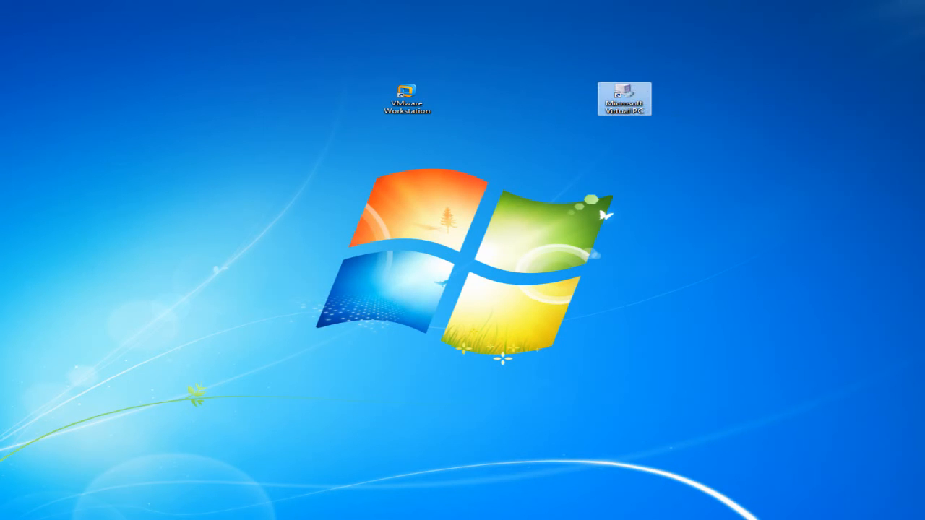
key(Delete)
drag(311, 61, 454, 130)
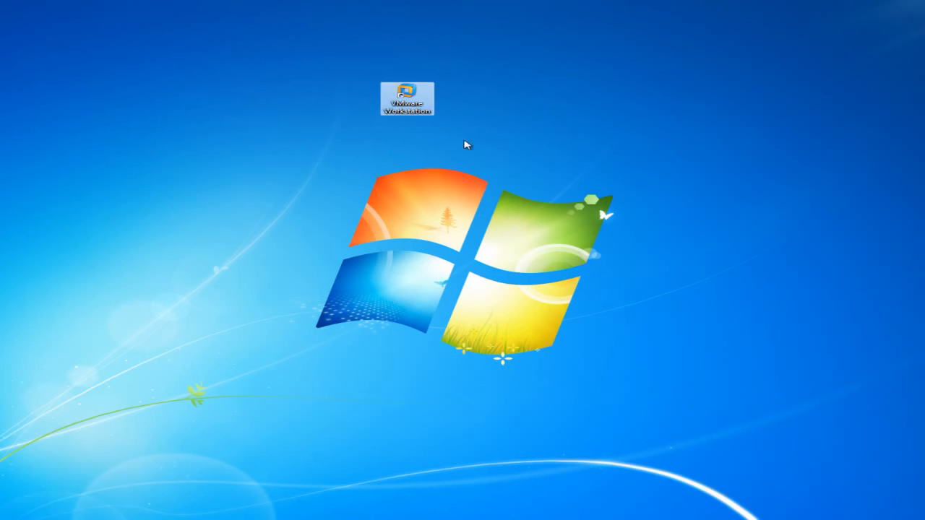
Step: Launch VMware Workstation 8 from the desktop and accept its license agreement
double_click(410, 105)
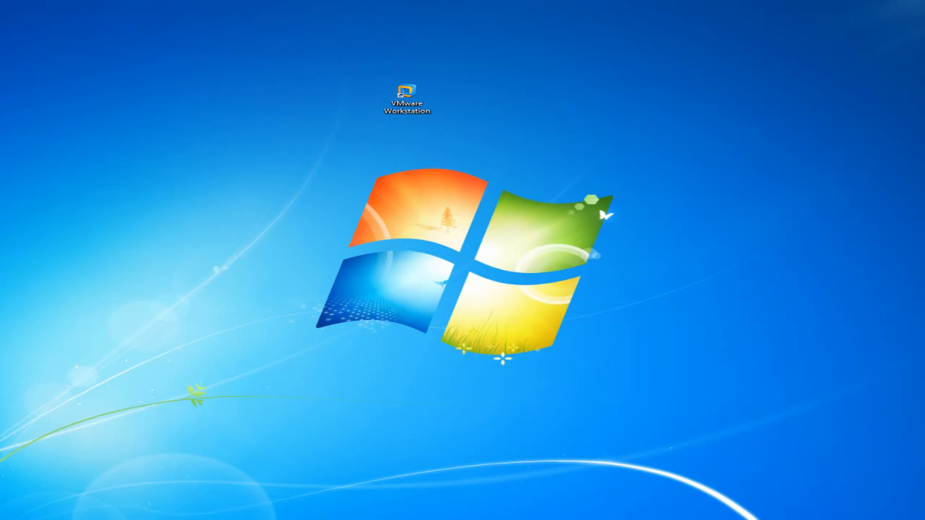
drag(619, 149, 384, 149)
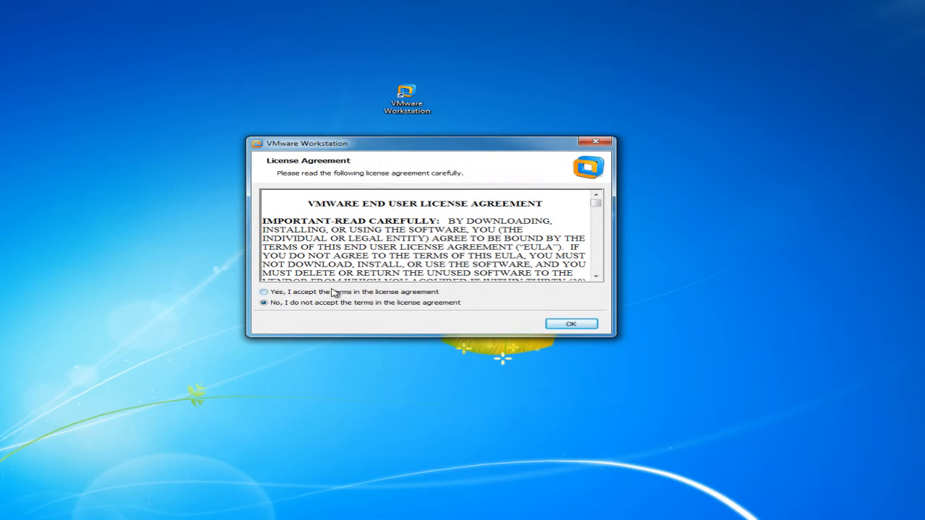
click(332, 295)
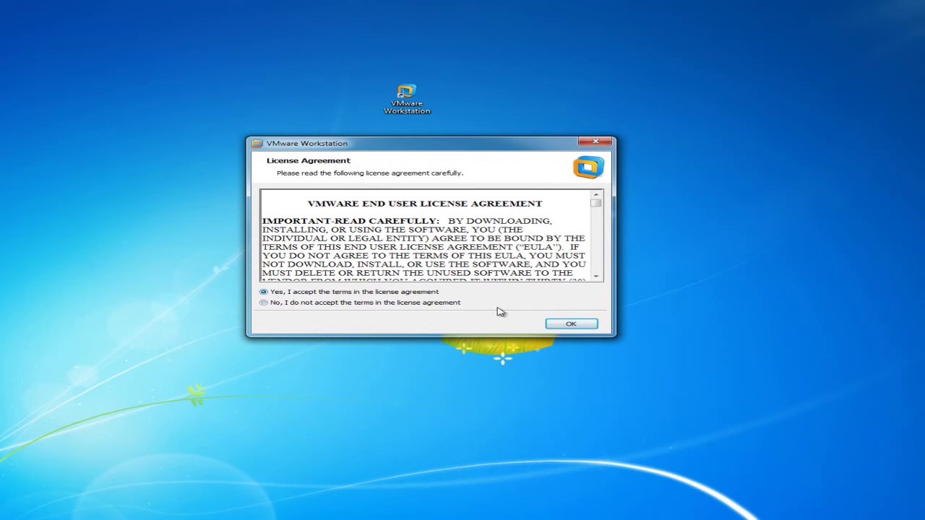
click(571, 324)
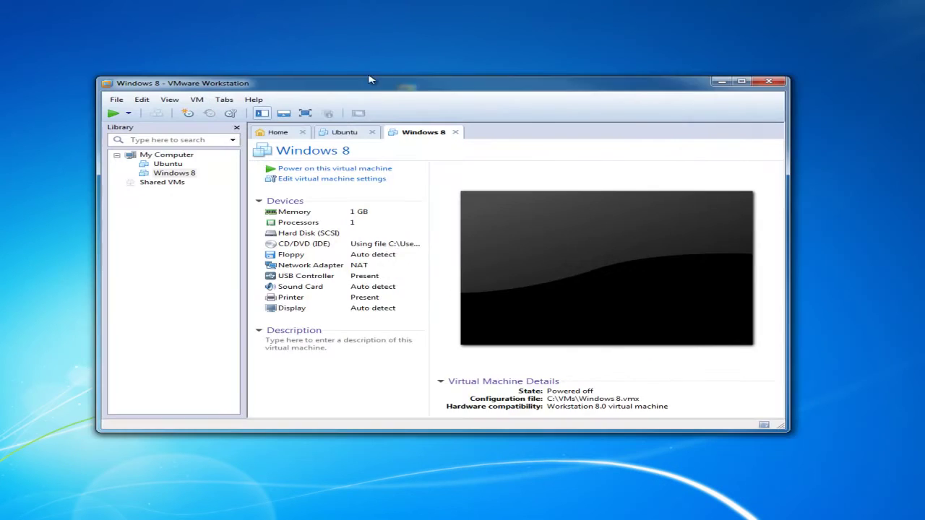
drag(448, 81, 399, 76)
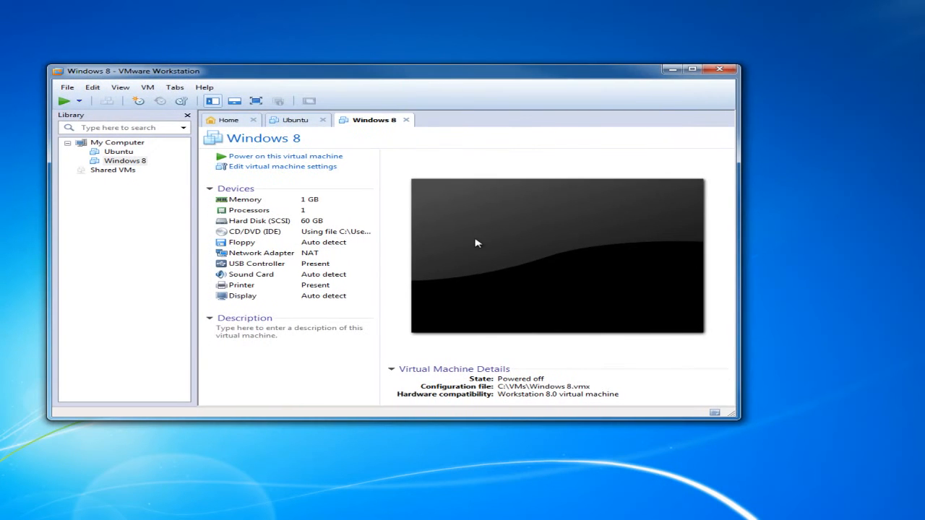
Step: Maximize the VMware window and view the home page and Windows 8 machine summary
click(692, 72)
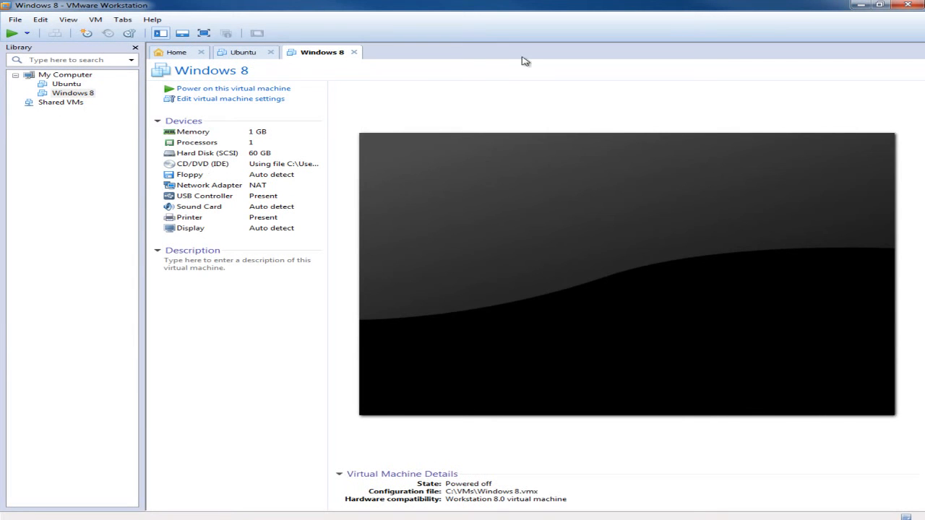
click(173, 53)
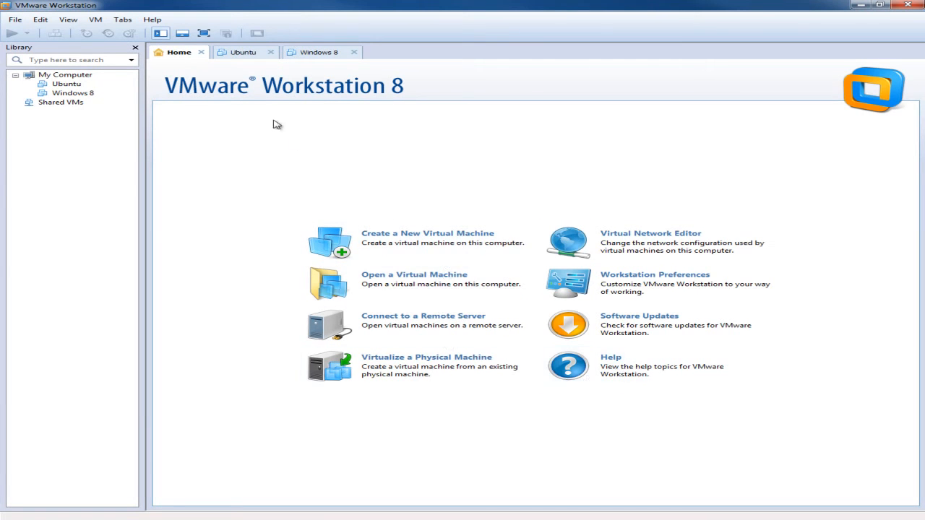
click(240, 56)
click(318, 52)
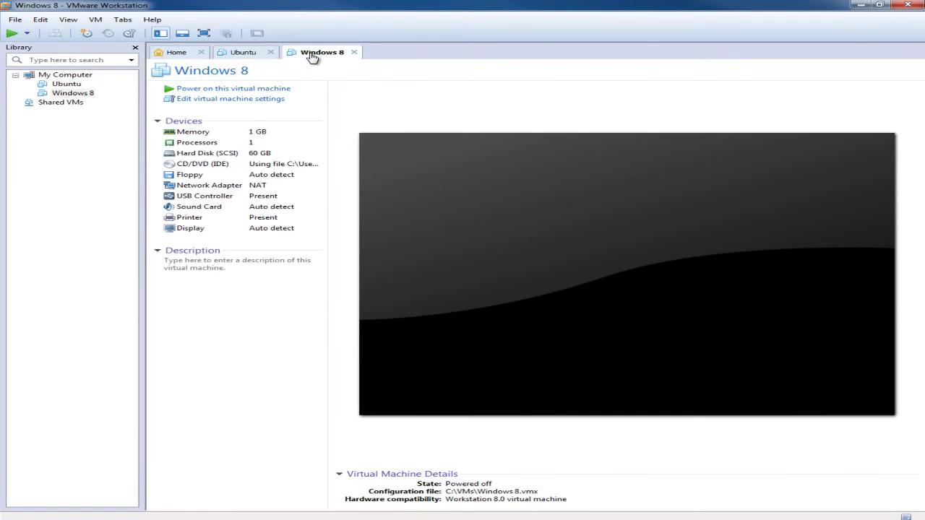
Step: Review the Ubuntu summary with Description collapsed, the Windows 8 summary, then return to Home
click(246, 53)
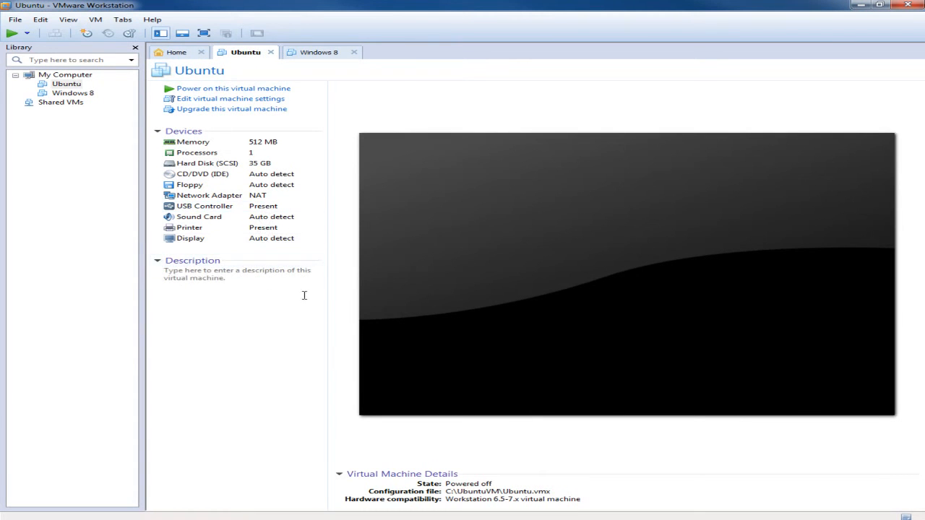
click(206, 261)
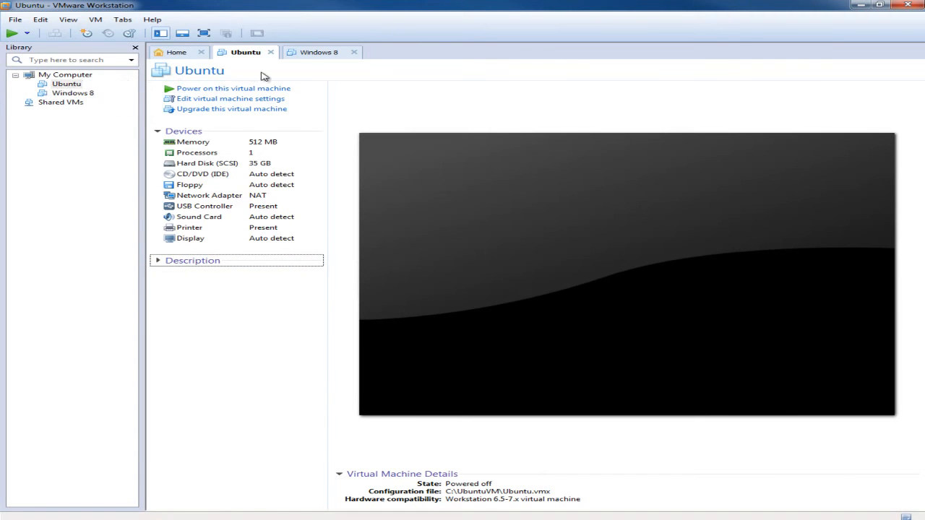
click(319, 52)
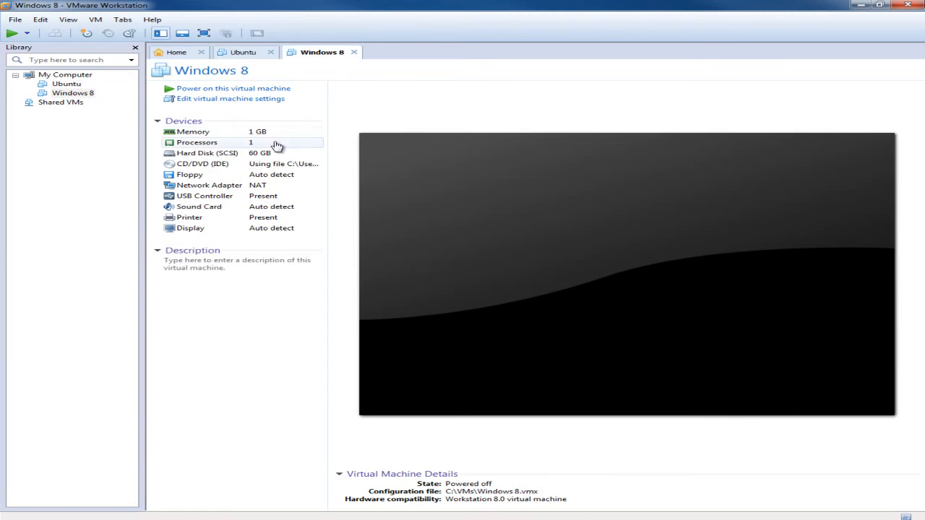
click(177, 52)
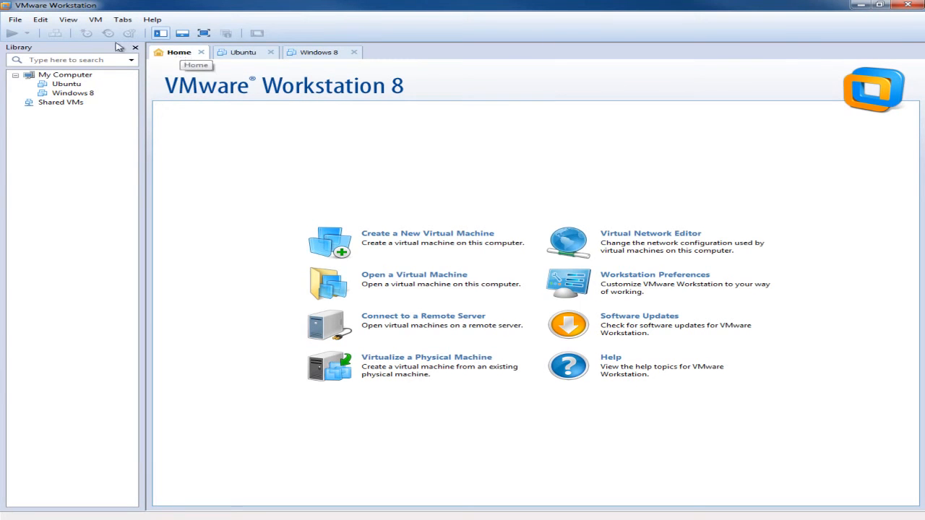
Step: Glance at the File menu, then start the New Virtual Machine Wizard from the home page
click(15, 20)
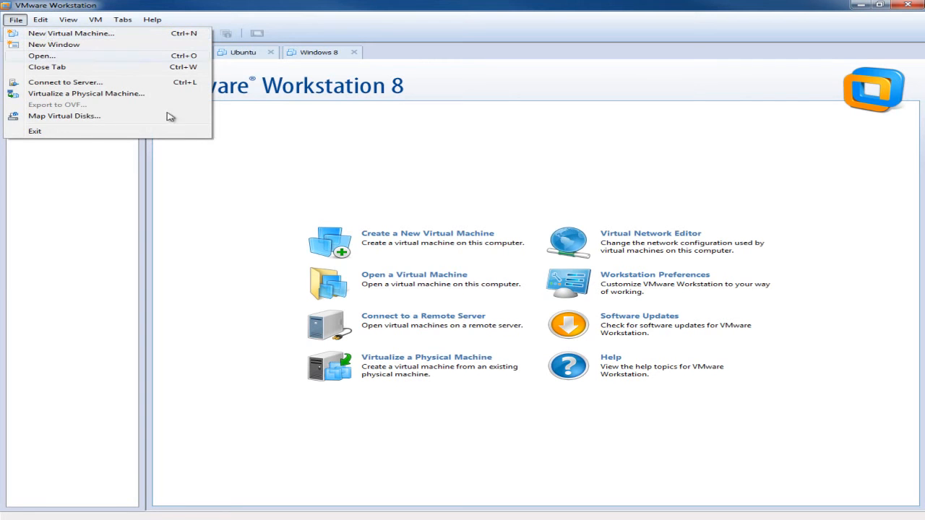
click(300, 180)
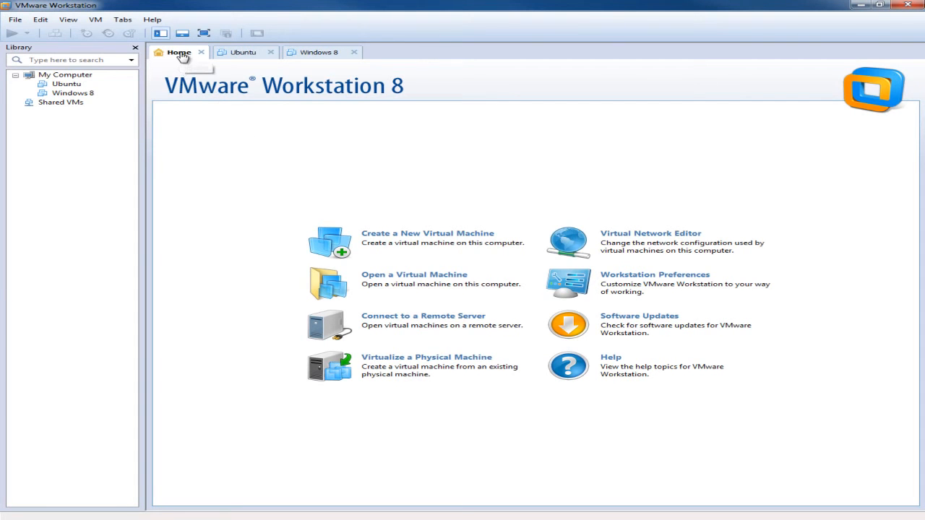
click(396, 238)
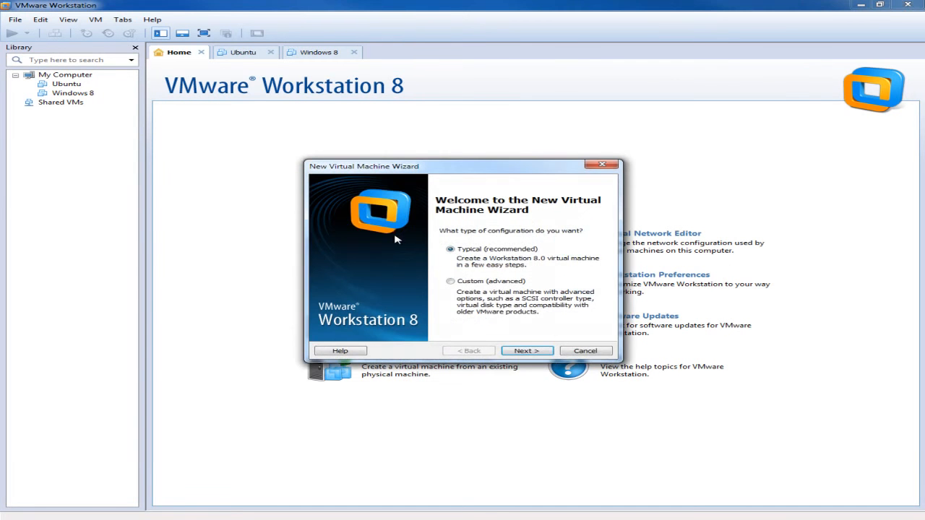
Step: Keep the Typical configuration and choose to install from an installer disc image file (iso)
click(527, 353)
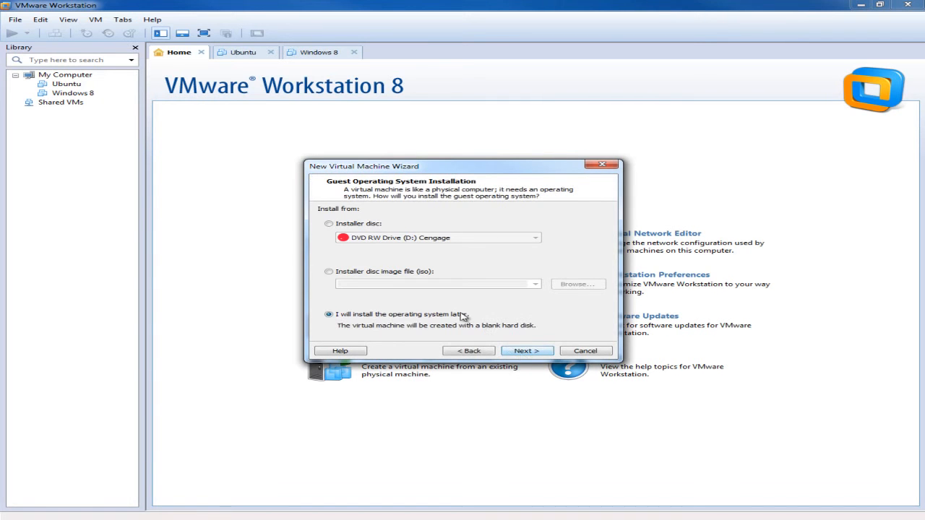
click(359, 275)
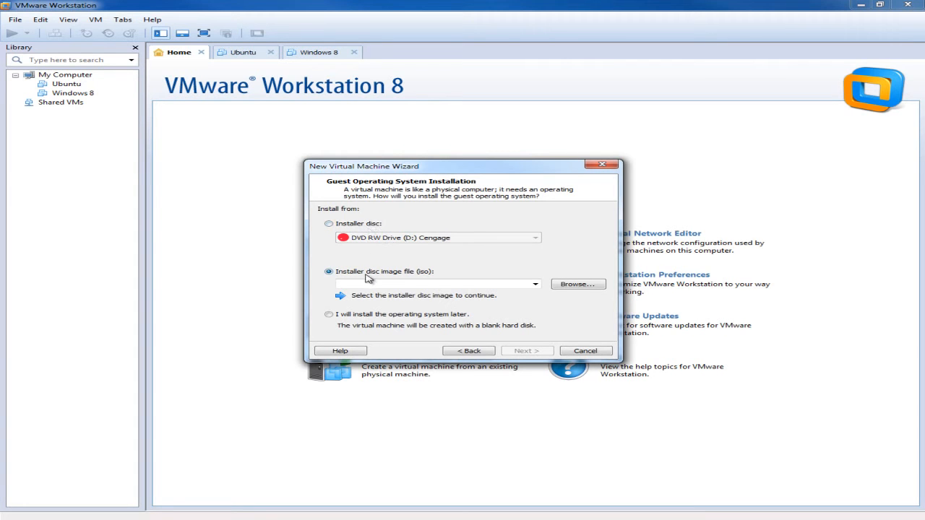
Step: Browse to H:\VAULT\Microsoft and pick the en_windows_7_professional ISO as the installer image
click(564, 290)
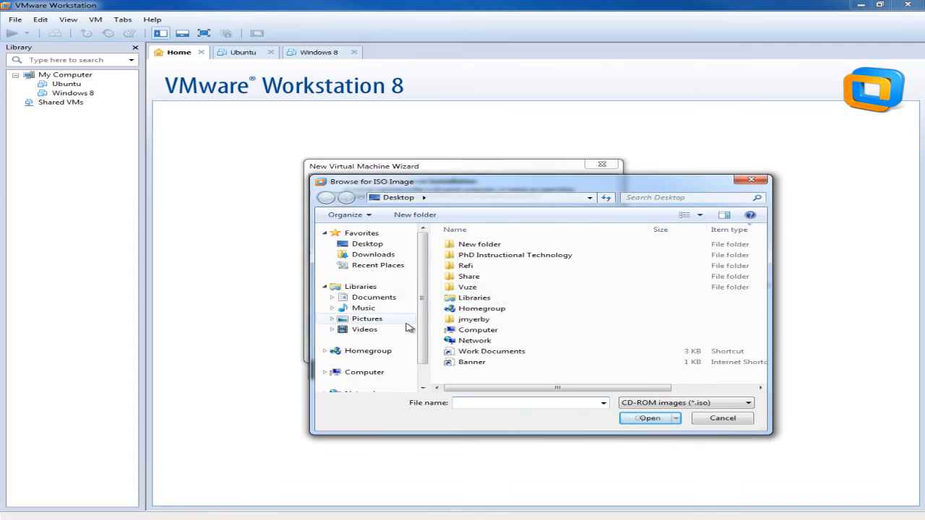
scroll(423, 376, down, 3)
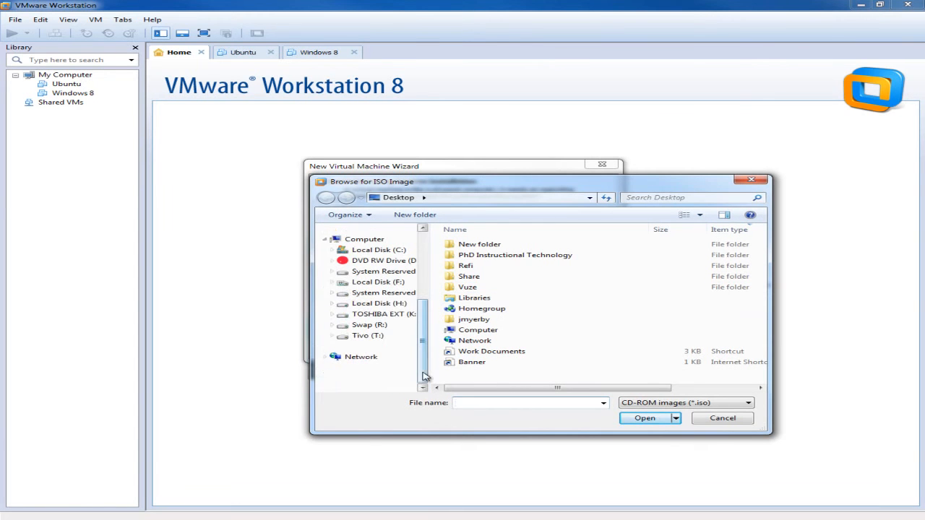
click(379, 303)
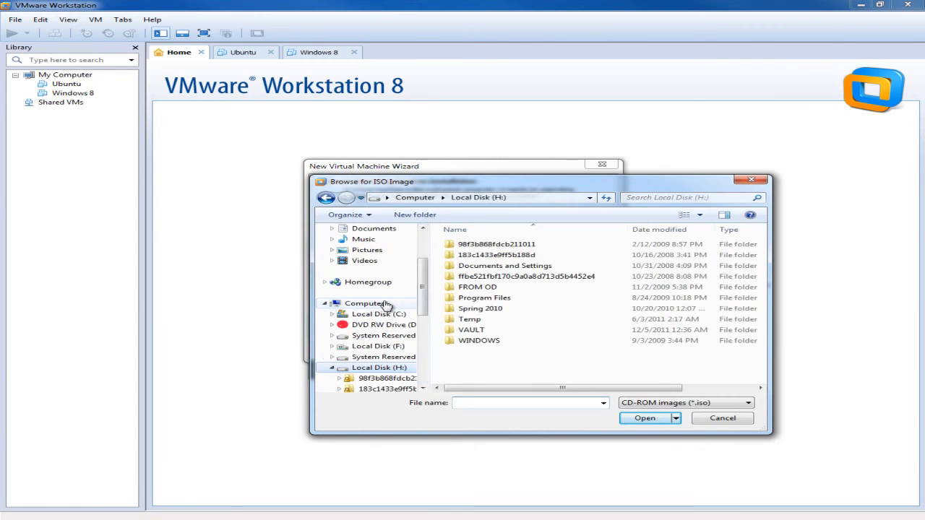
double_click(472, 329)
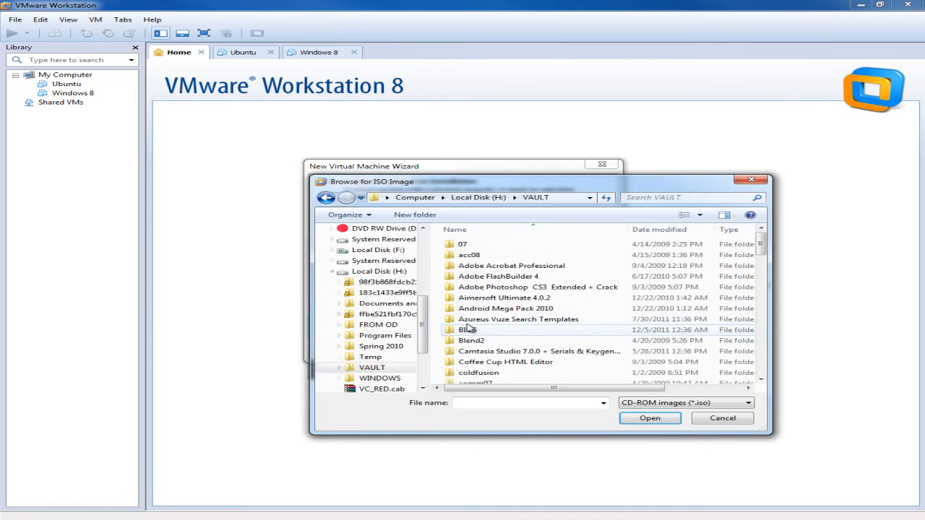
scroll(474, 339, down, 2)
scroll(473, 346, down, 3)
scroll(481, 339, down, 3)
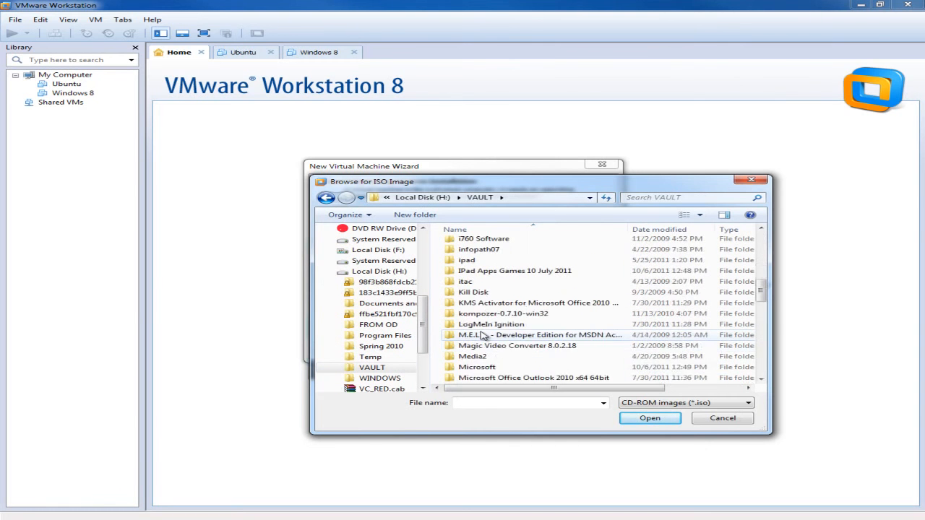
scroll(522, 291, down, 3)
scroll(506, 318, down, 2)
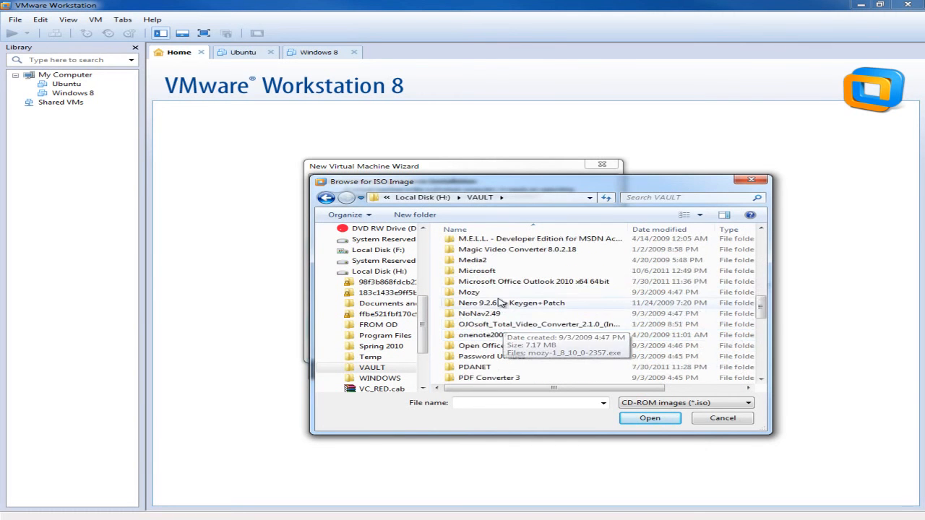
click(477, 270)
double_click(486, 273)
scroll(499, 307, down, 3)
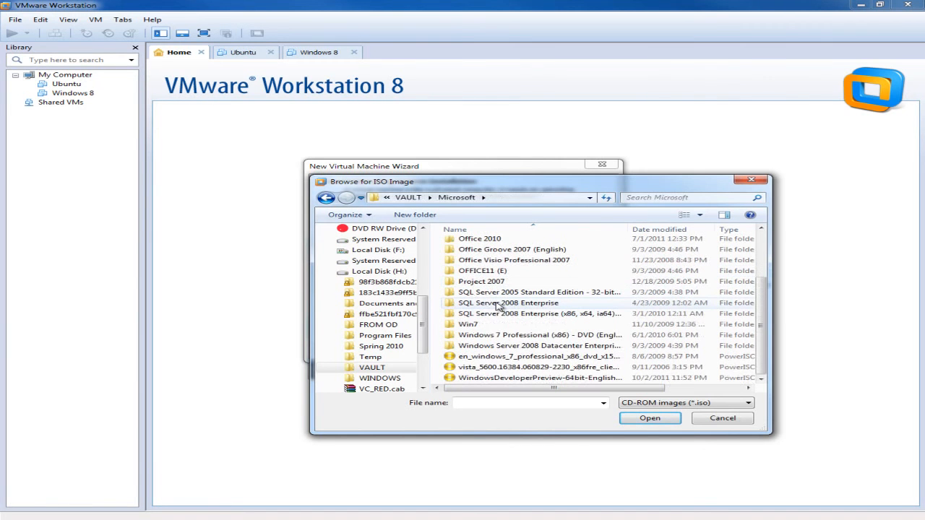
double_click(486, 357)
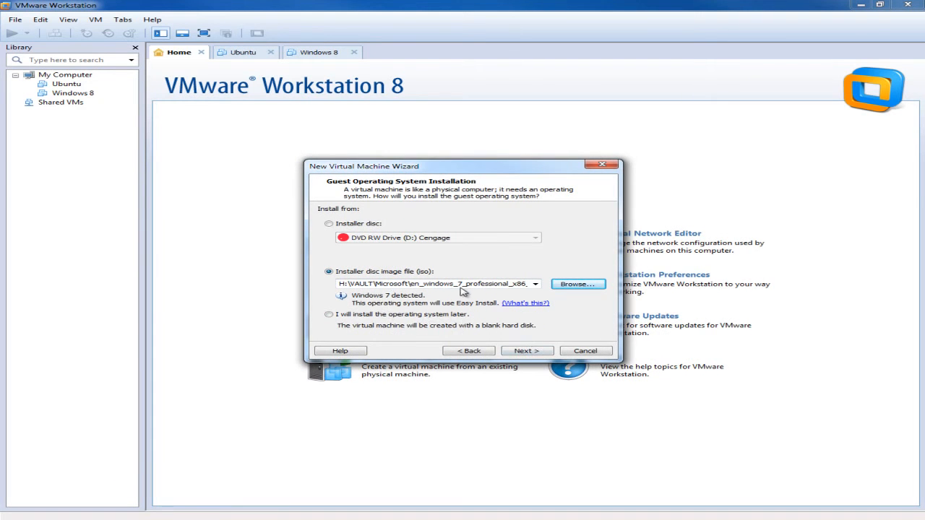
Step: Accept the detected Windows 7 image and the Easy Install details to reach the naming step
click(527, 351)
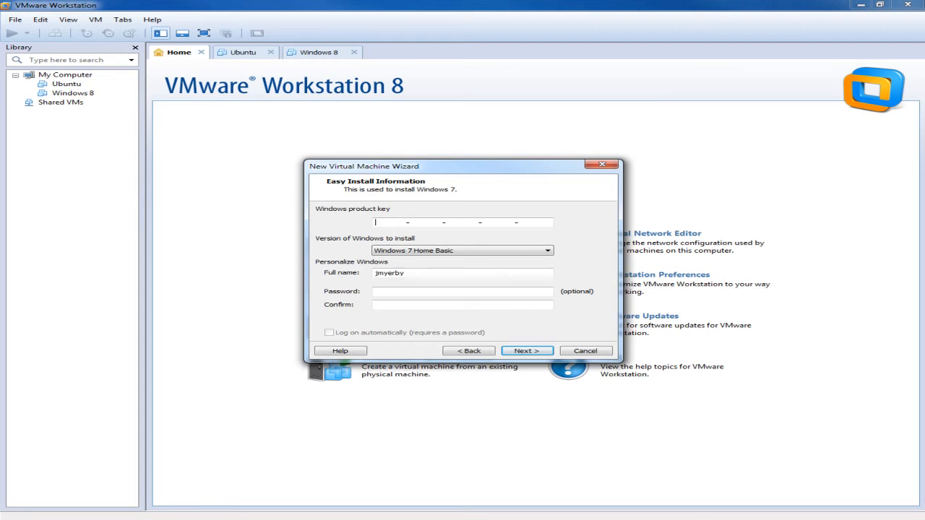
key(Return)
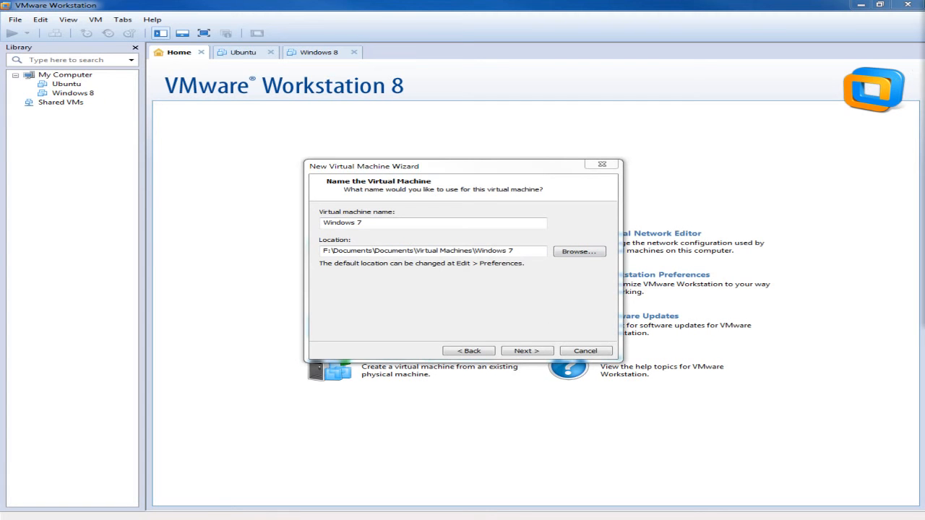
Step: Browse the location folder tree under Local Disk (C:) and cancel without choosing
click(589, 251)
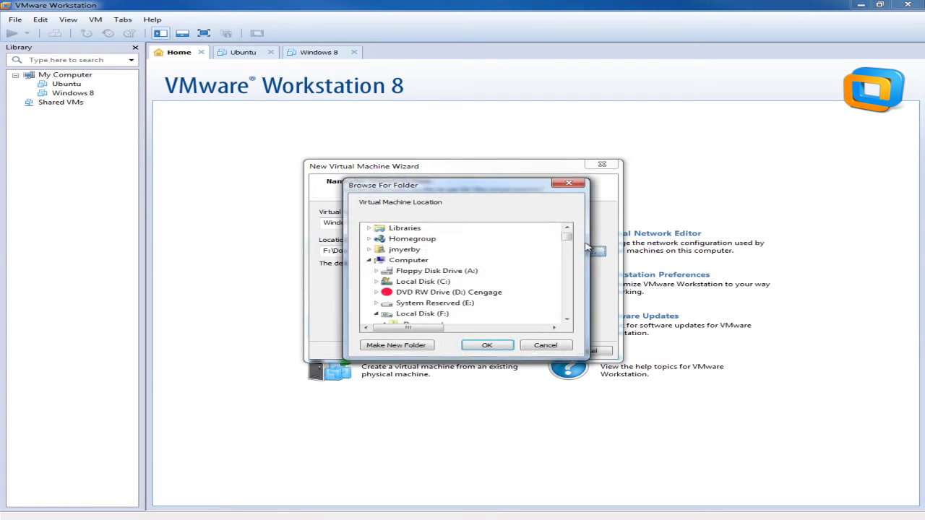
double_click(423, 281)
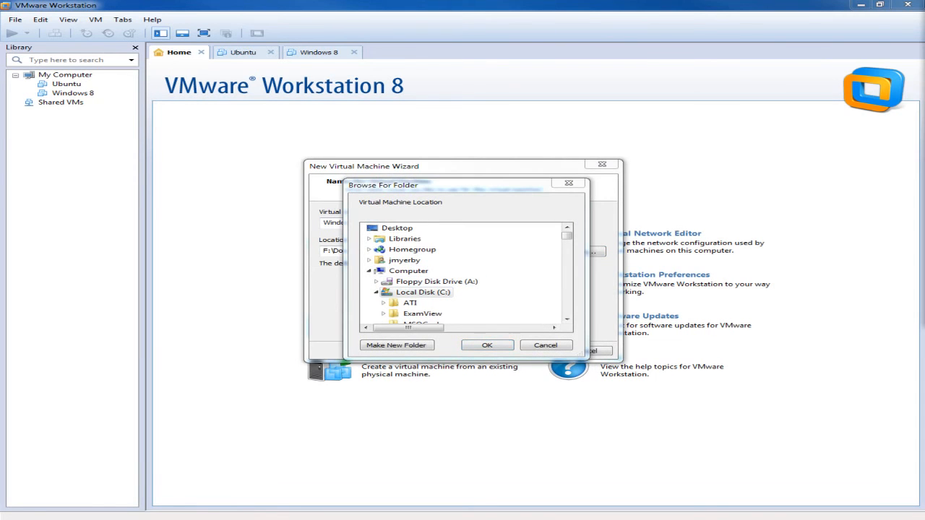
drag(502, 187, 700, 205)
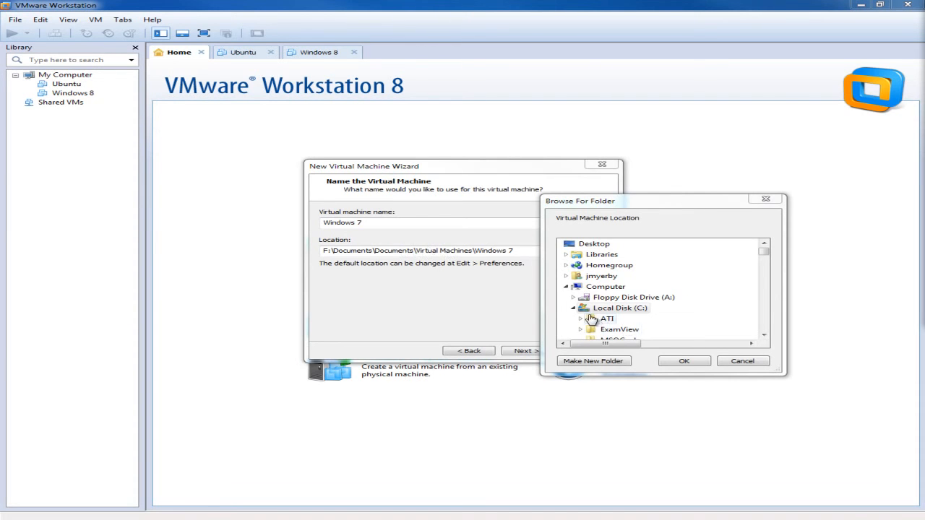
click(742, 361)
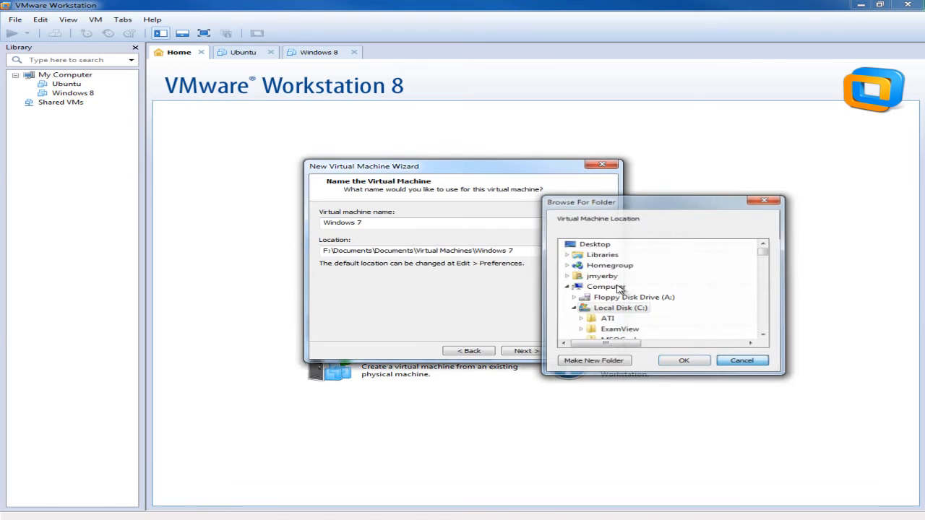
Step: Browse again and confirm F:\Documents\Virtual Machines as the virtual machine location
click(581, 254)
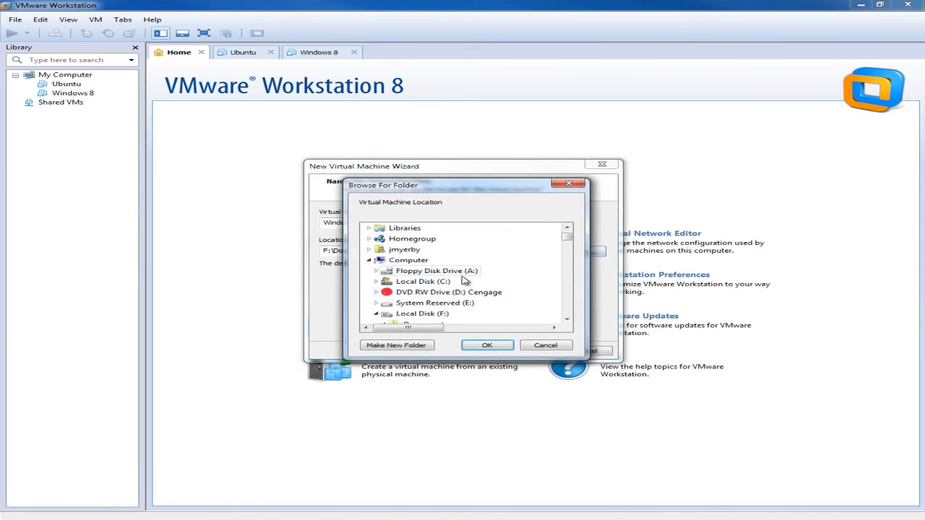
scroll(561, 294, down, 3)
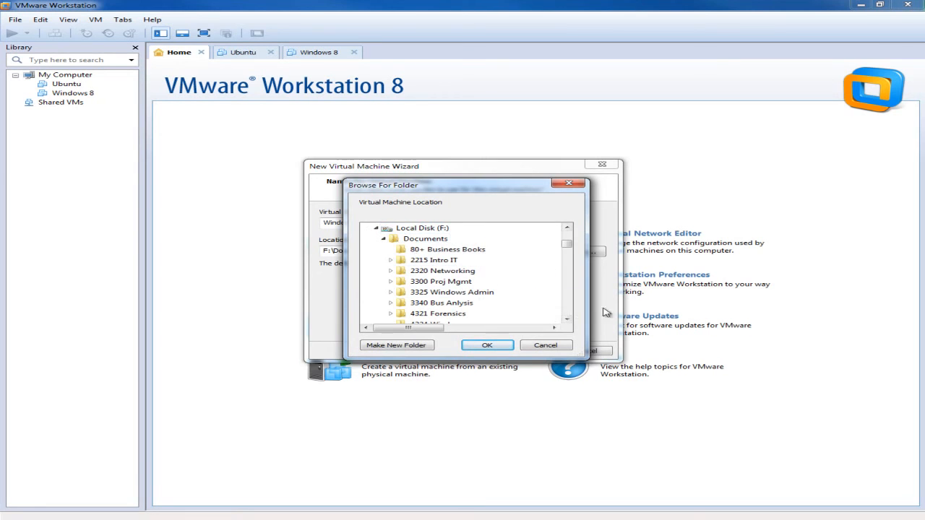
click(566, 309)
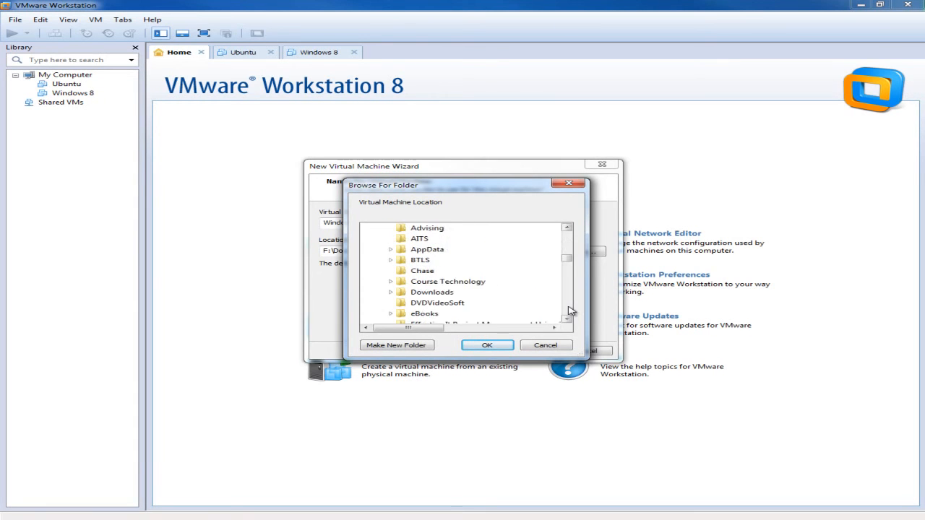
scroll(570, 310, down, 4)
scroll(570, 311, down, 4)
scroll(570, 310, down, 4)
scroll(570, 310, down, 4)
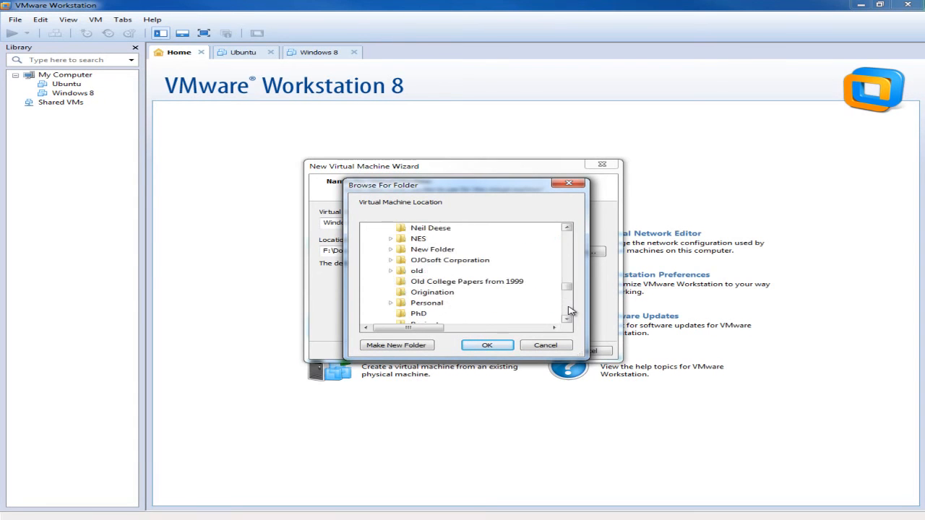
scroll(570, 311, down, 4)
scroll(570, 311, down, 4)
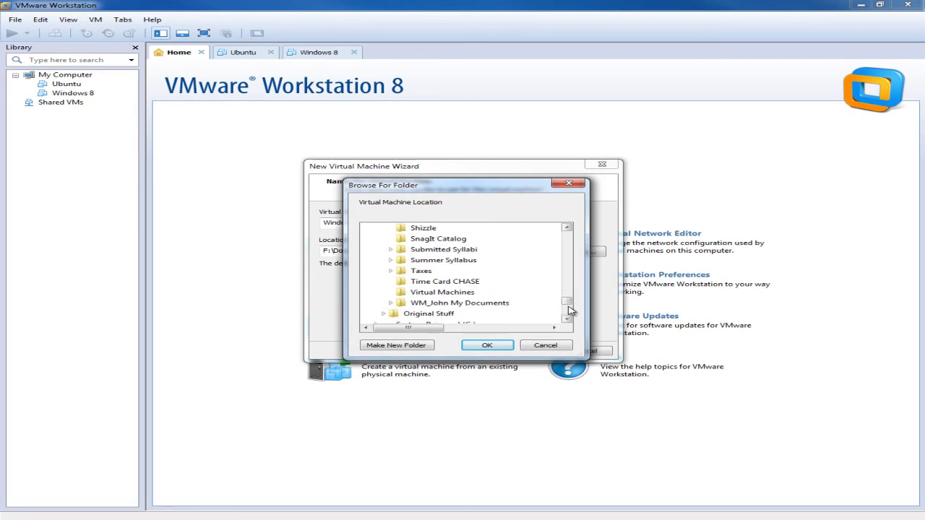
click(426, 292)
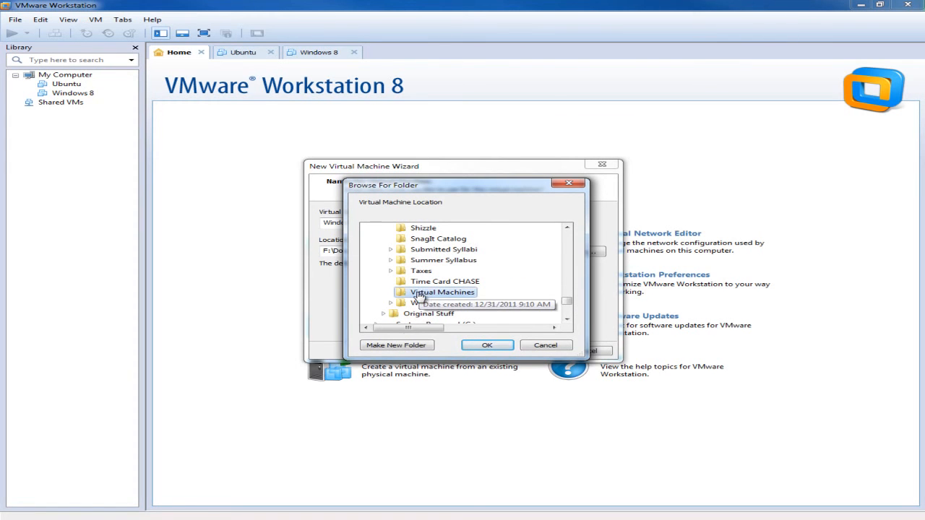
click(486, 349)
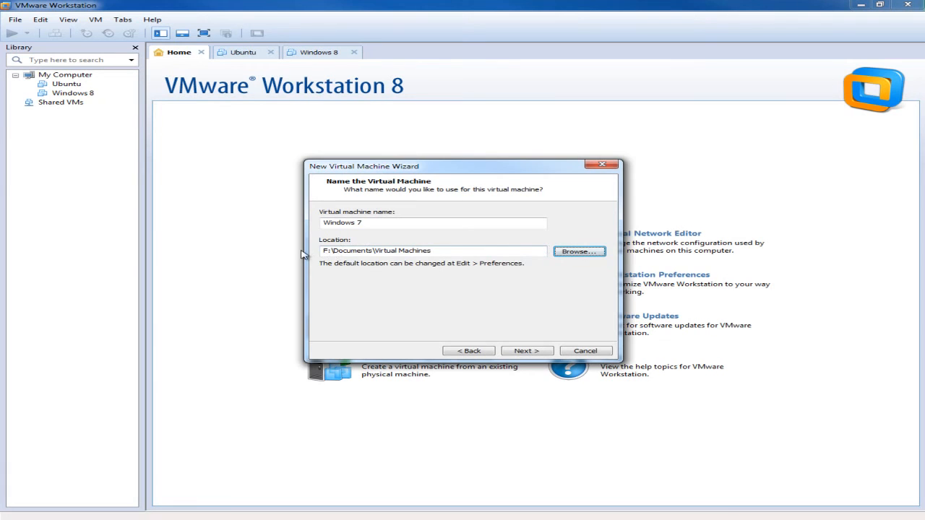
Step: Change the location drive from F: to C:, keep the 60 GB split disk, and reach Ready to Create
click(327, 250)
key(BackSpace)
text(C)
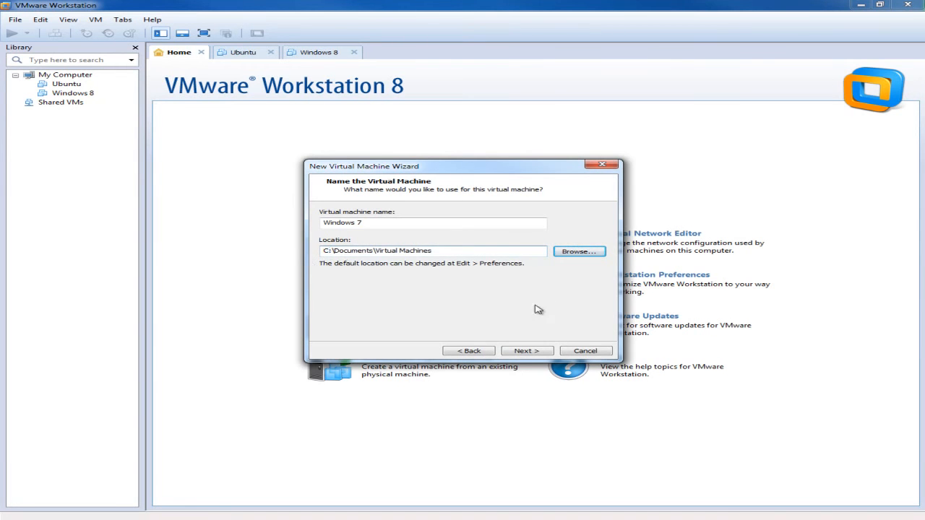
click(532, 352)
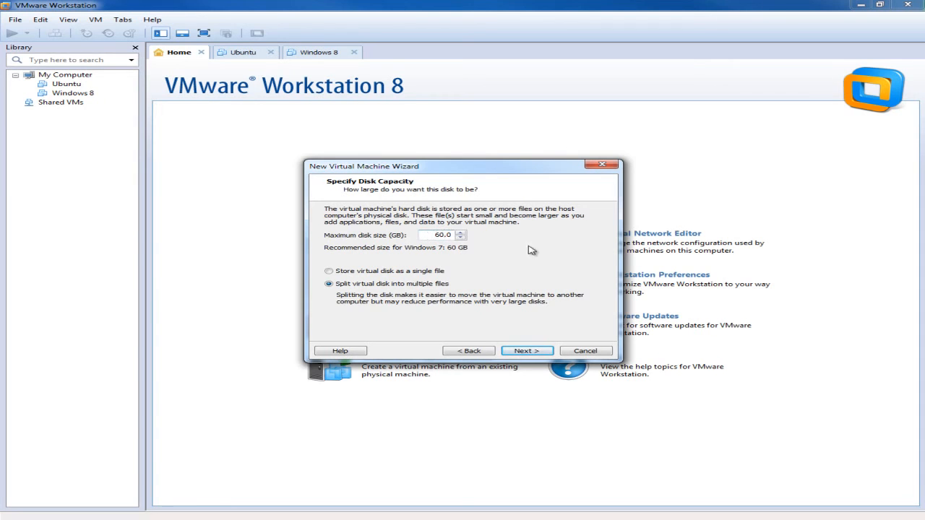
click(527, 351)
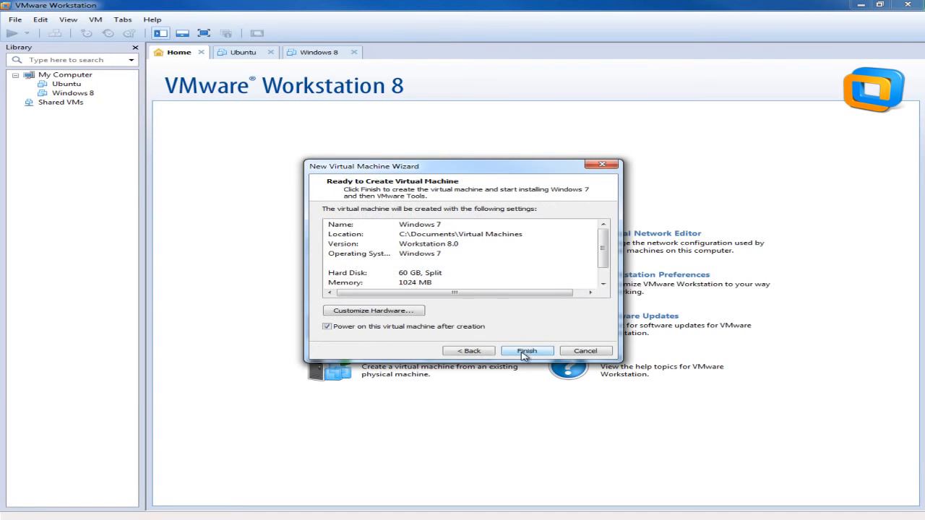
Step: Review the settings summary and finish the wizard so the VM is created and powered on
click(603, 288)
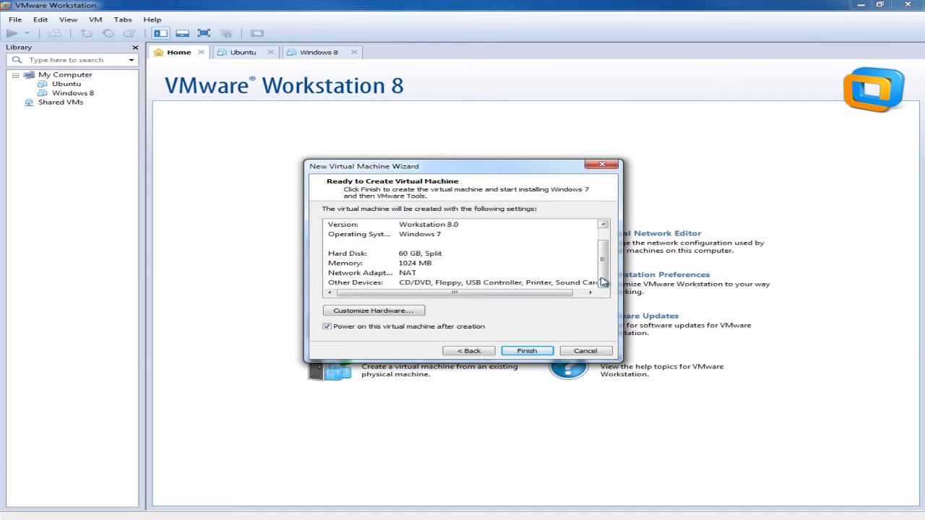
drag(604, 260, 603, 229)
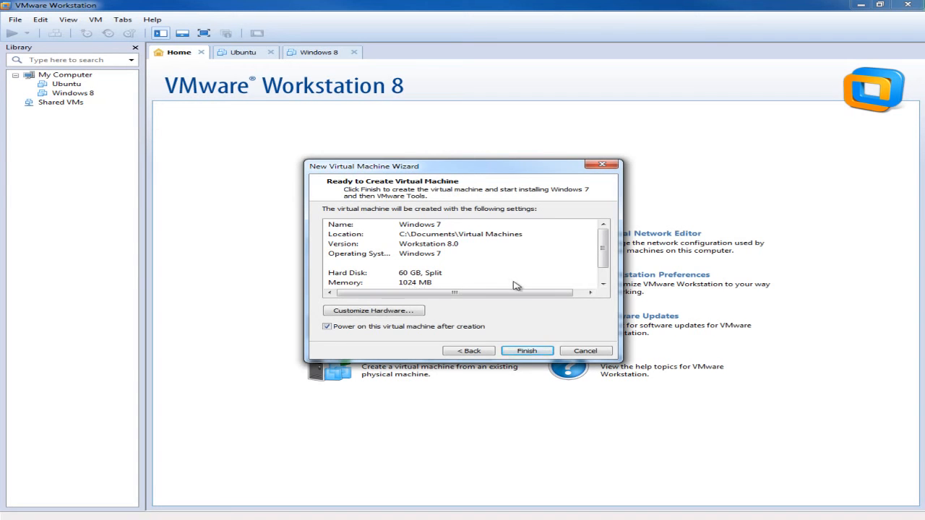
click(603, 287)
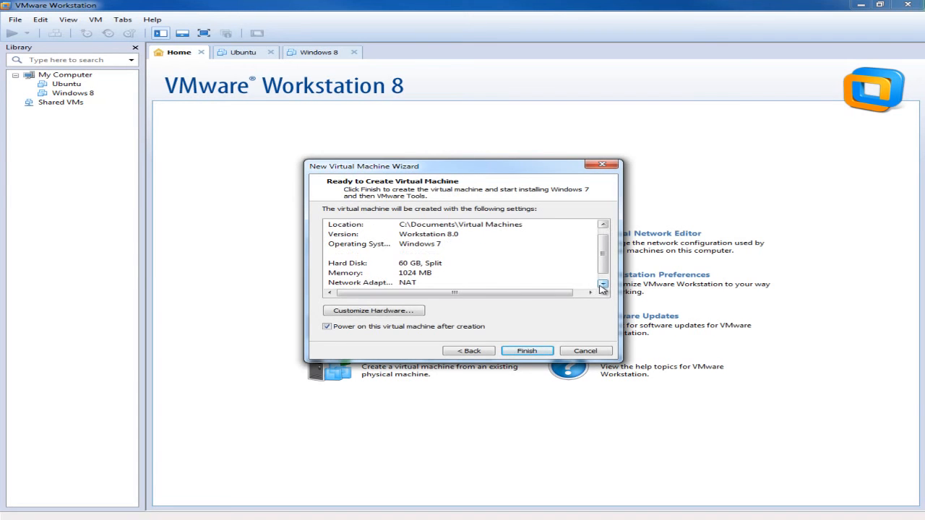
click(603, 288)
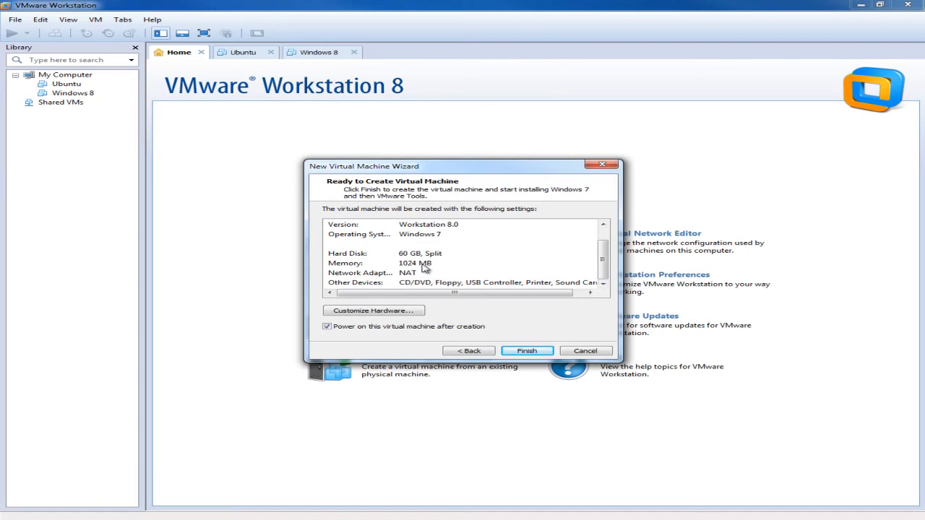
click(537, 354)
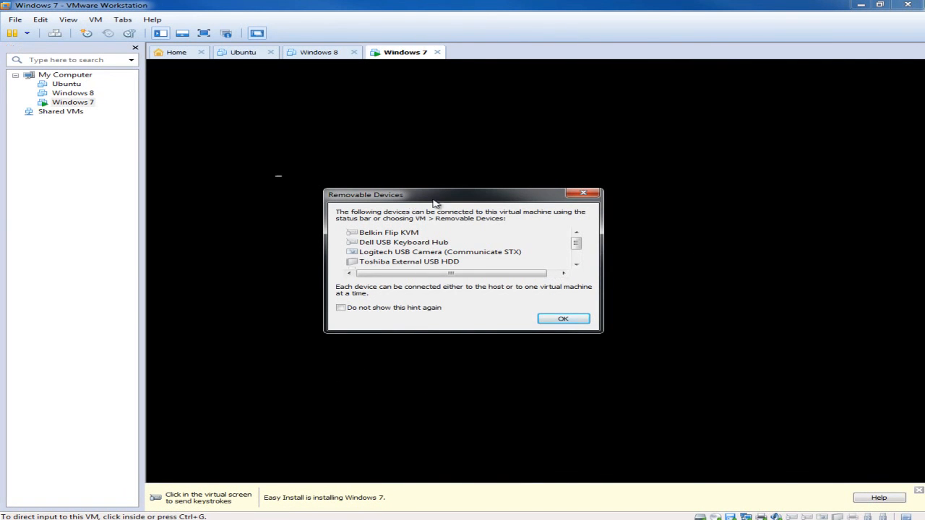
Step: Look over the Removable Devices list and close the hint dialog with OK
click(577, 265)
click(577, 265)
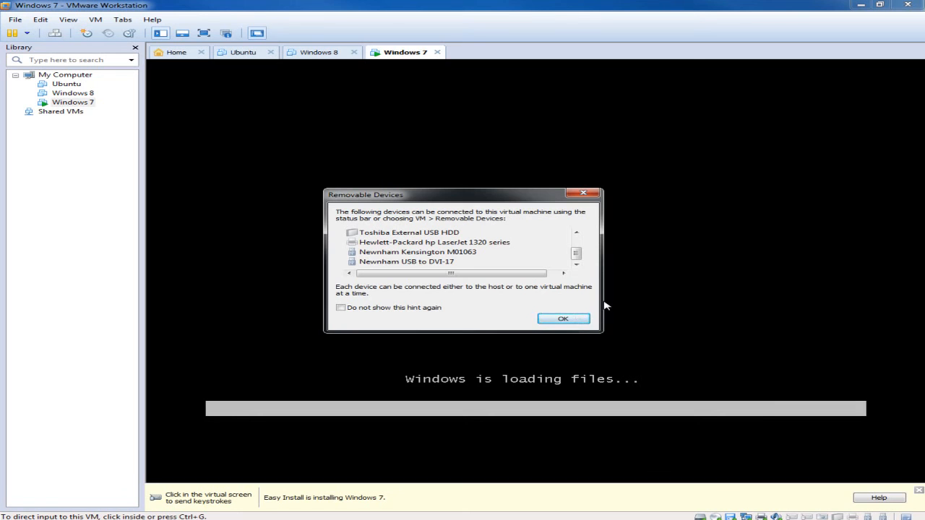
click(563, 318)
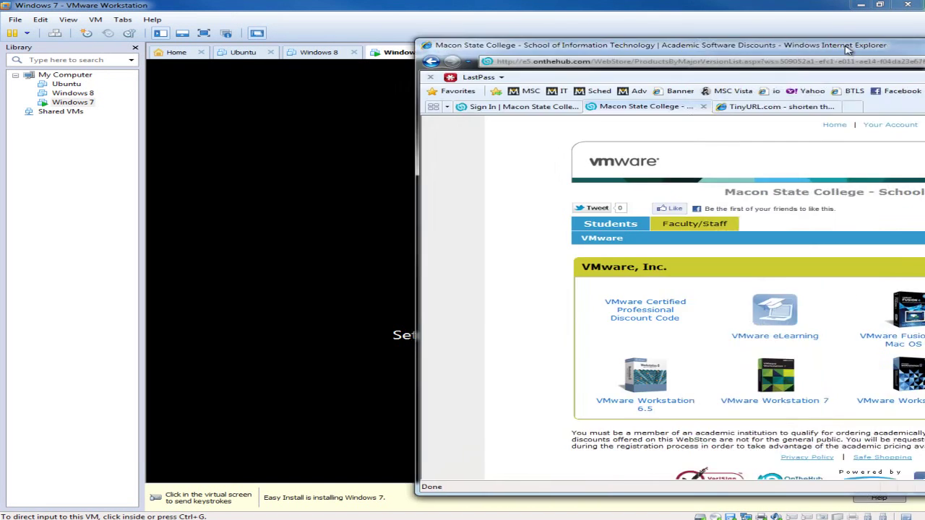
Step: Bring the Internet Explorer window with the OnTheHub academic WebStore into view
mouse_move(832, 24)
mouse_down()
mouse_move(557, 28)
mouse_move(434, 1)
mouse_up()
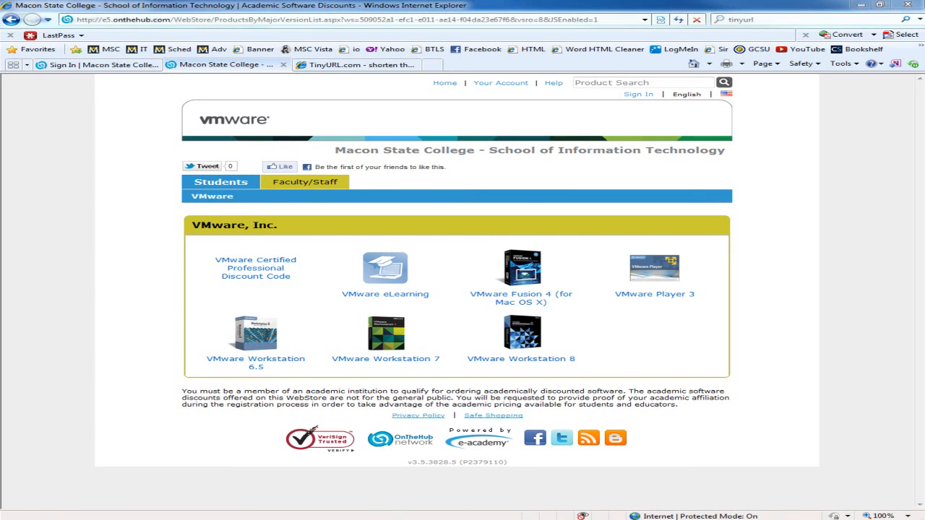
drag(918, 113, 454, 113)
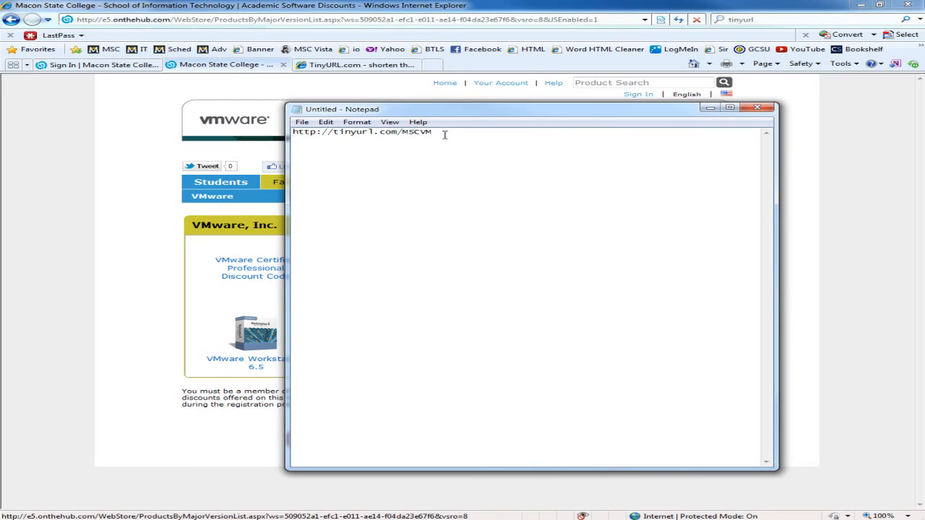
drag(432, 133, 294, 133)
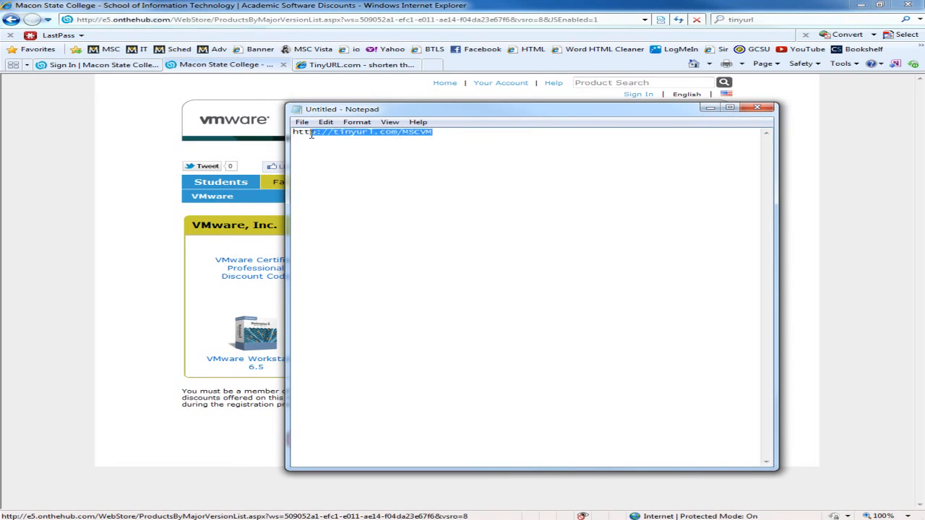
click(334, 137)
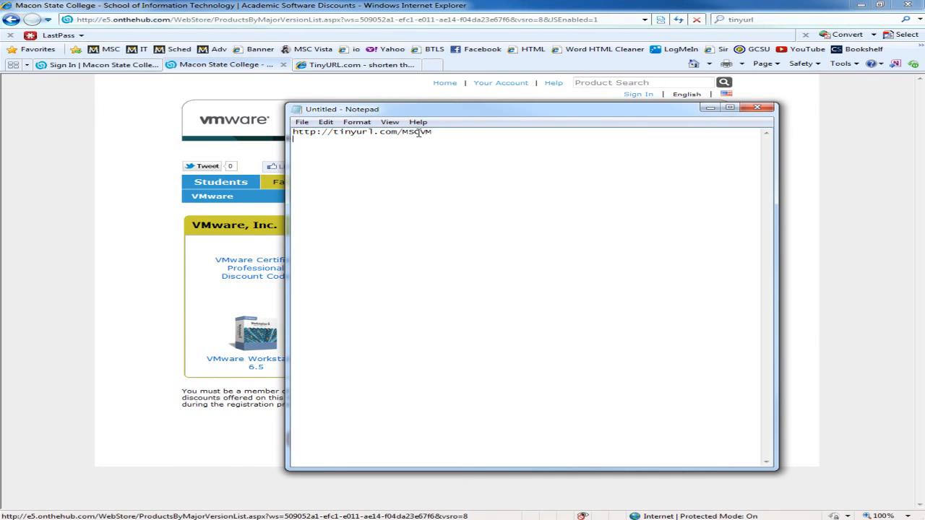
drag(433, 109, 921, 123)
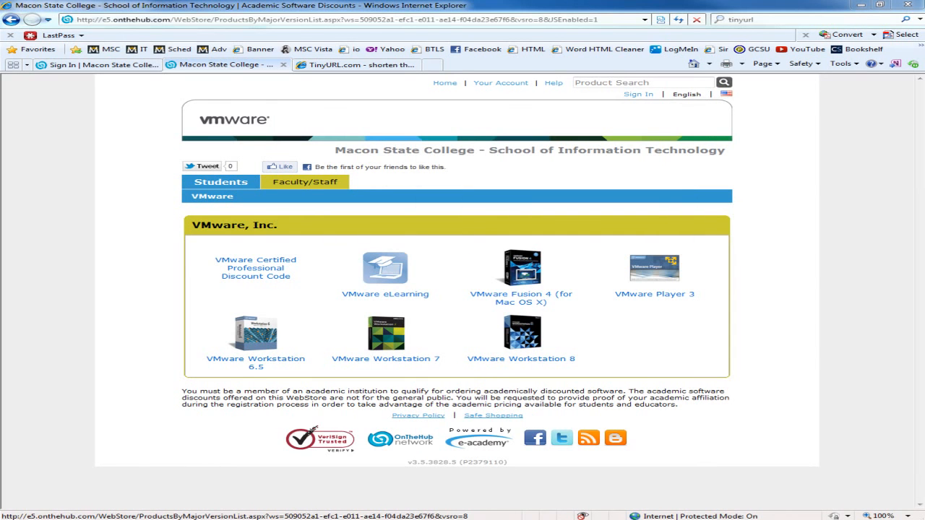
Step: Minimize Internet Explorer so VMware Workstation and the Windows 7 VM are back in front
click(860, 5)
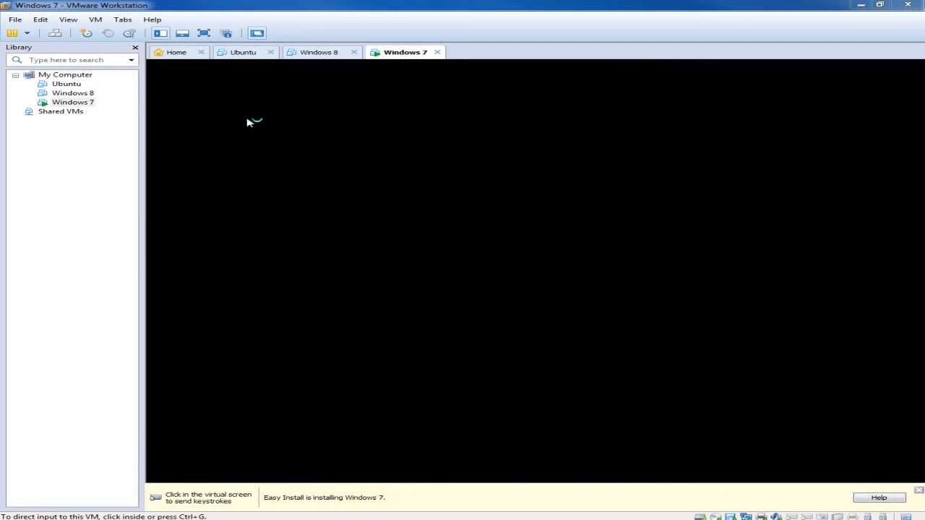